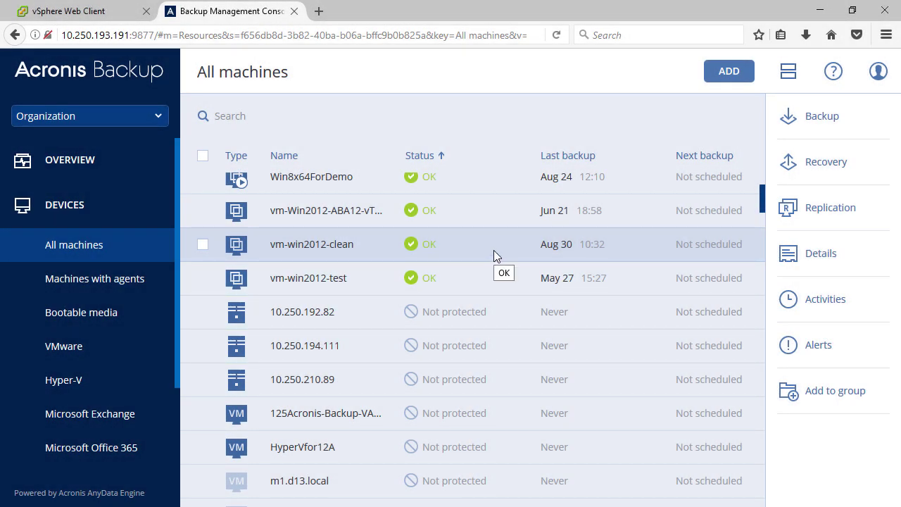
Choose entire-machine recovery from vm-win2012-clean's recovery points
click(870, 176)
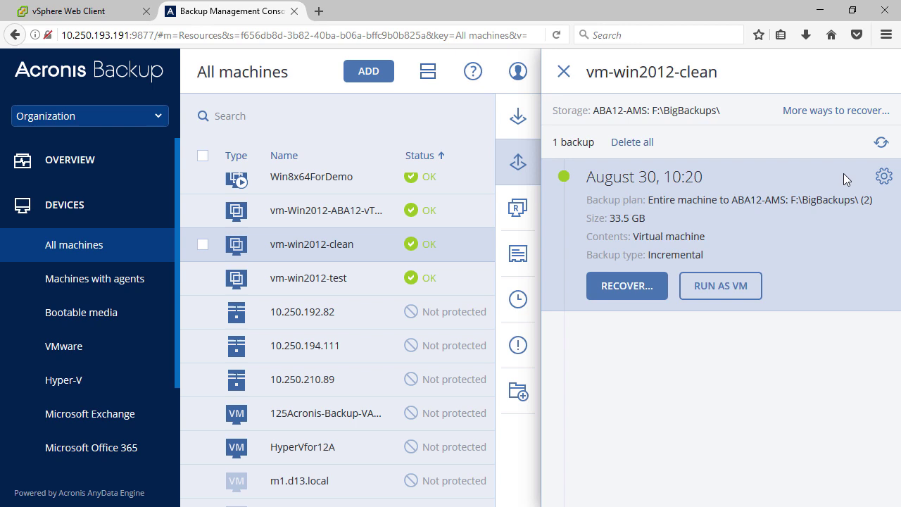
click(656, 293)
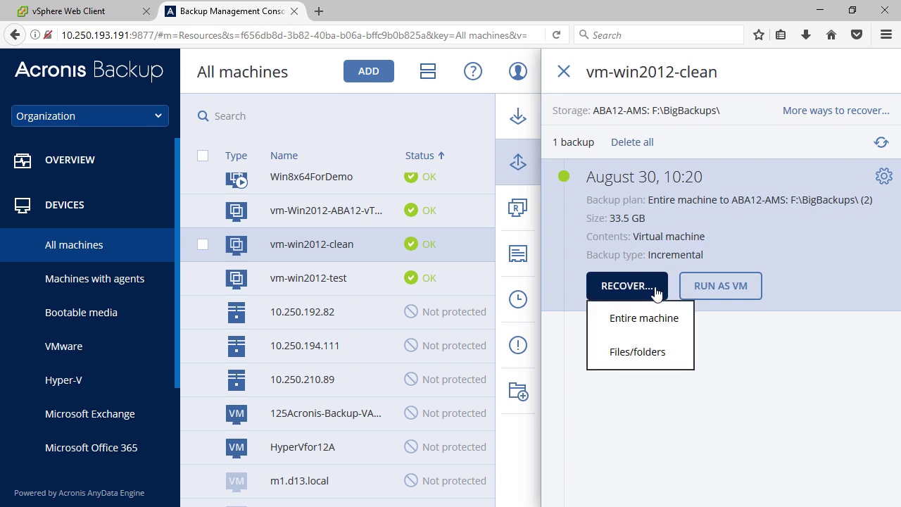
click(656, 319)
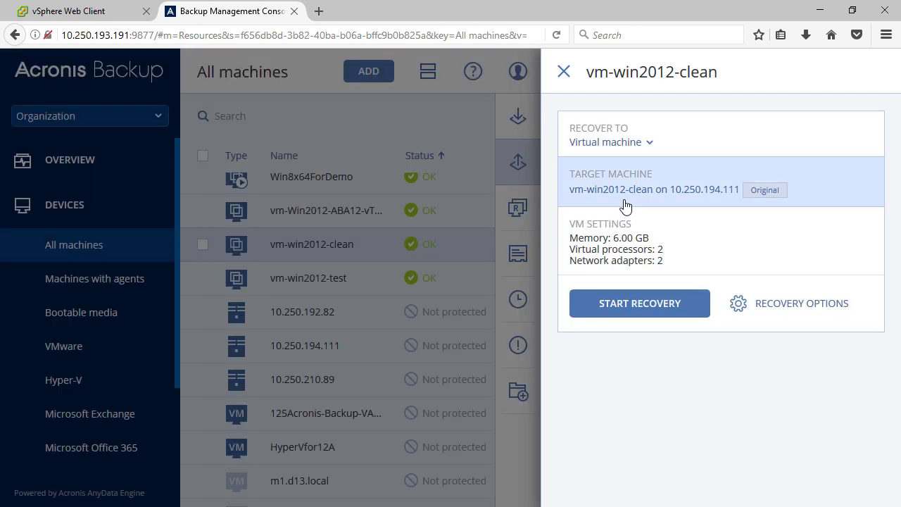
Target a new virtual machine named NewVM in DemoCluster and start the recovery
click(674, 177)
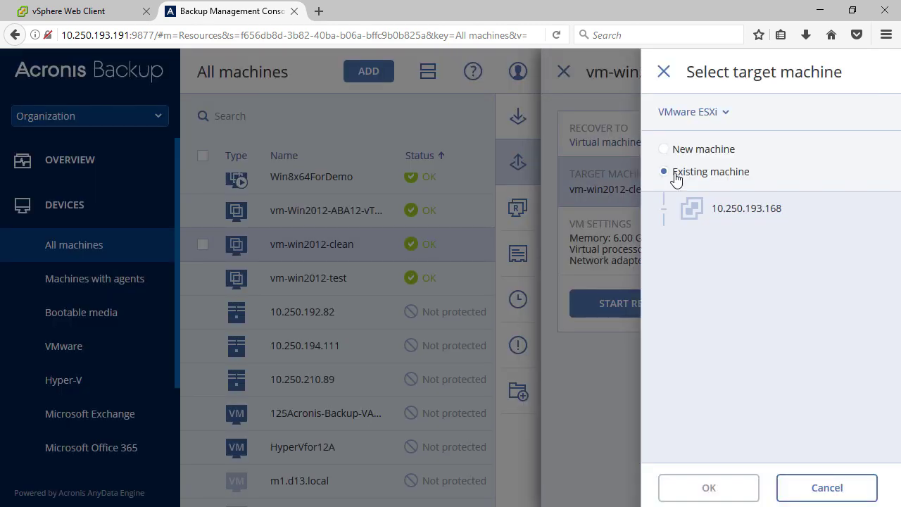
click(580, 150)
click(705, 276)
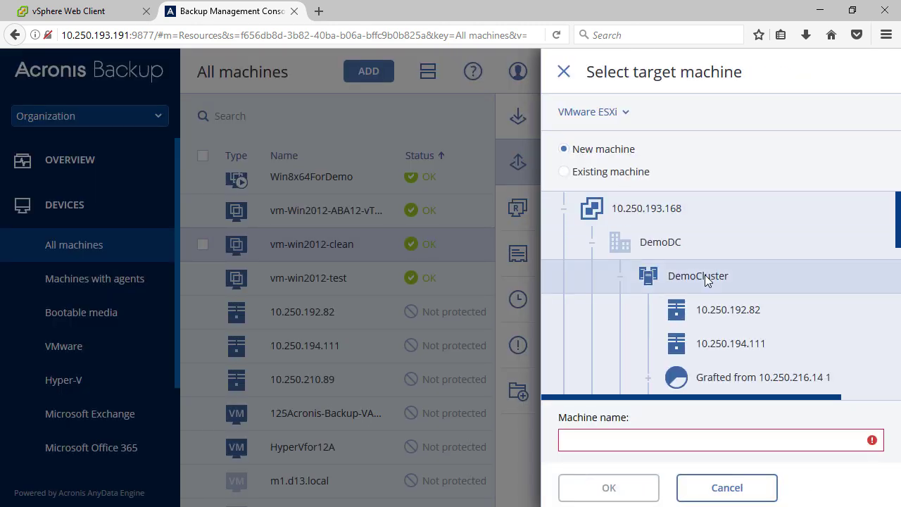
text(New)
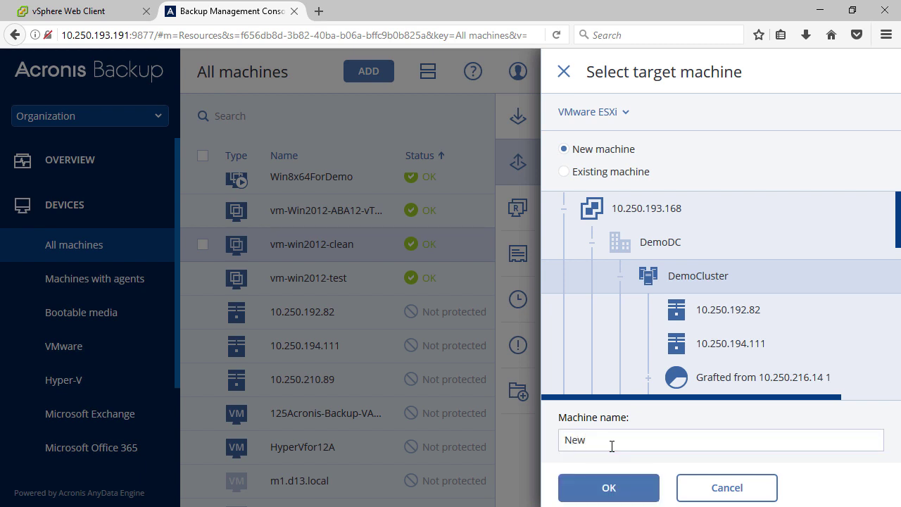
text(VM)
click(623, 488)
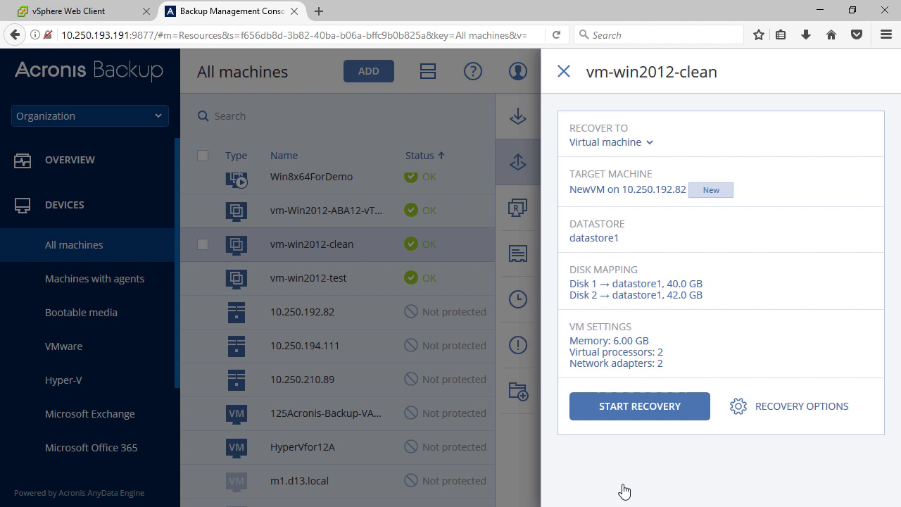
click(666, 412)
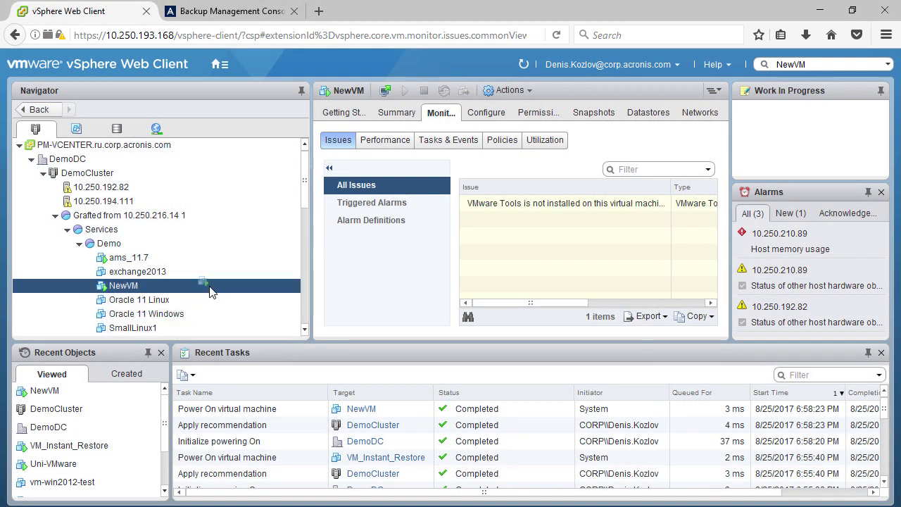
Open NewVM's console, sign in to Windows Server 2012 R2 and view its drives in File Explorer
click(386, 92)
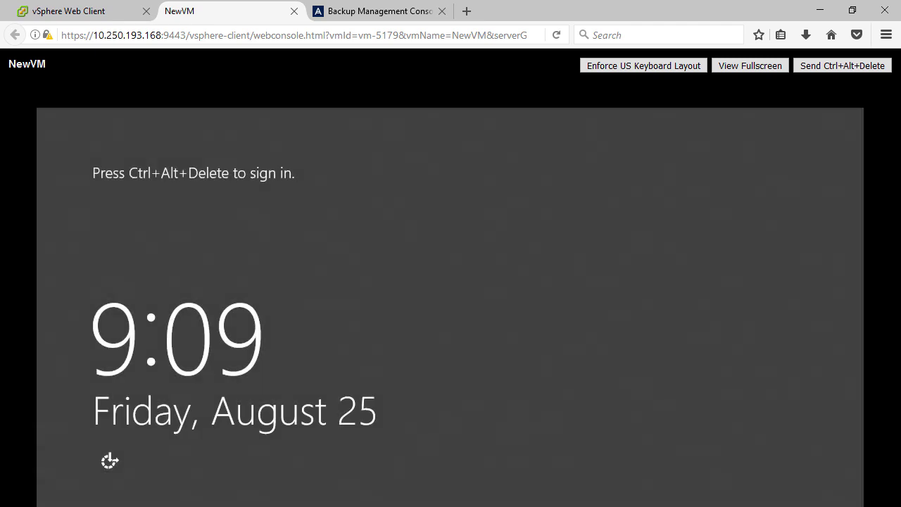
click(844, 66)
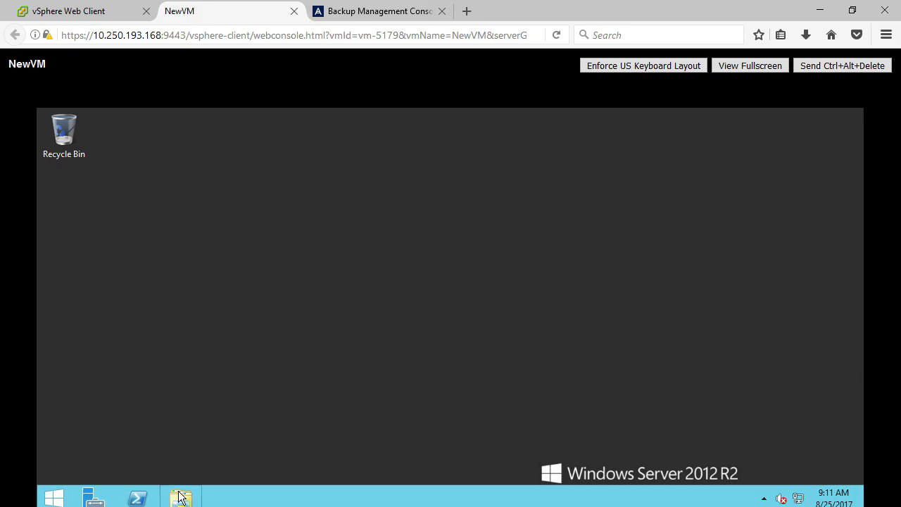
click(179, 497)
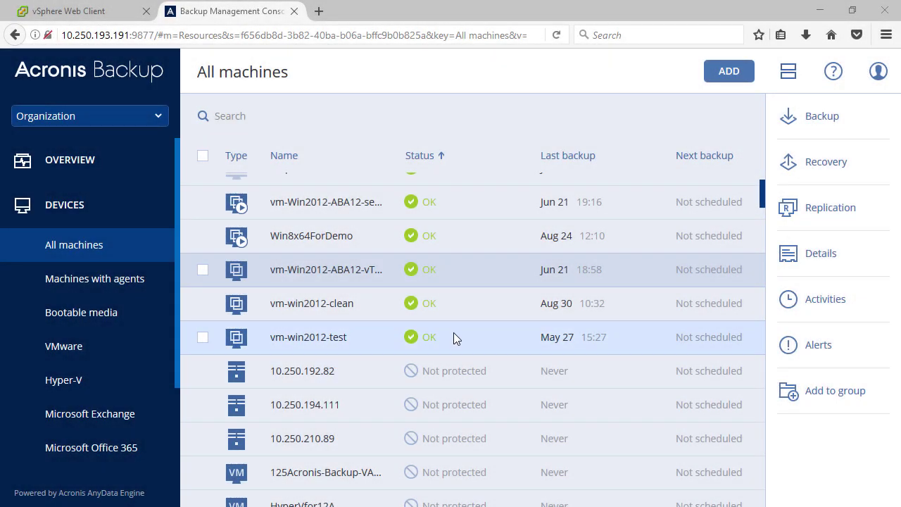
Choose Run as VM for vm-win2012-clean's backup
click(468, 307)
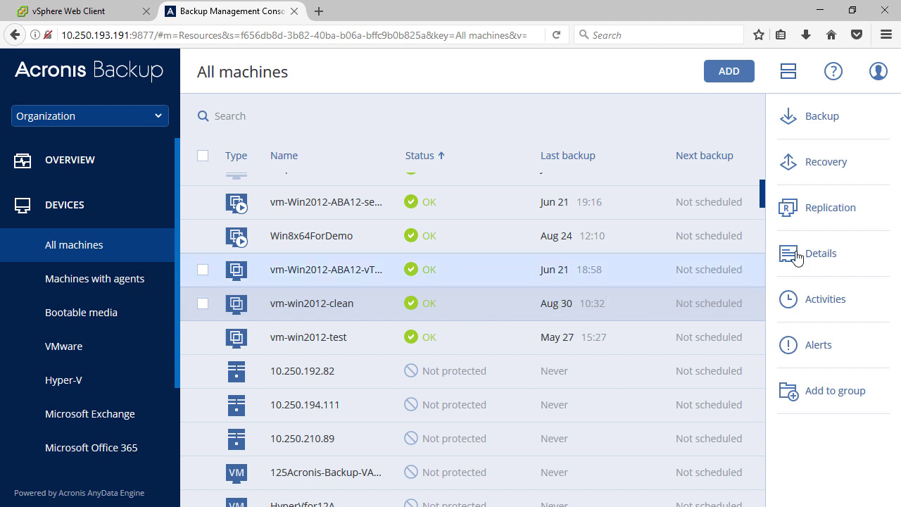
click(850, 165)
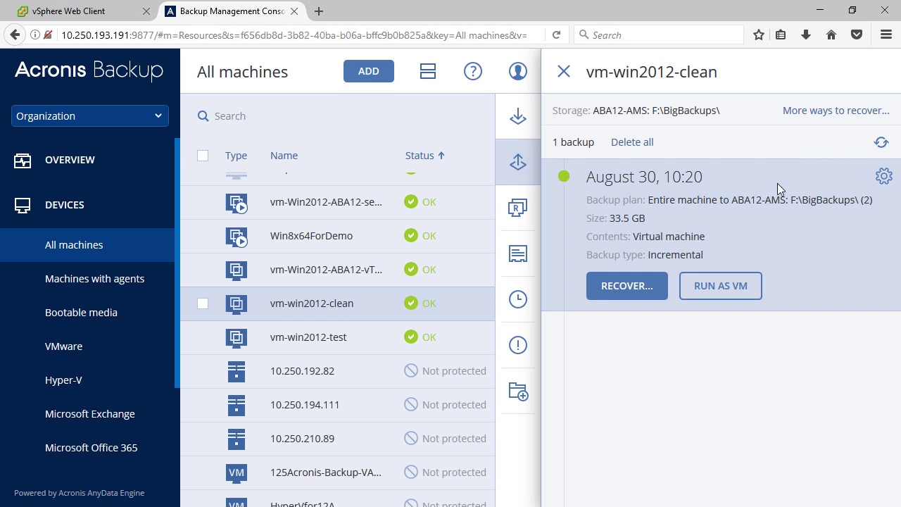
click(724, 287)
click(724, 287)
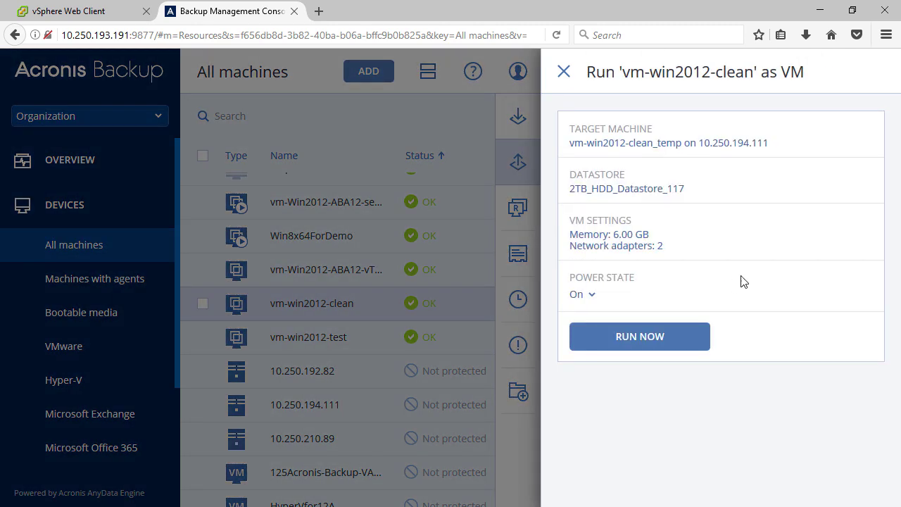
Run the backup in DemoCluster as a VM named VM_Instant_Restore
click(808, 149)
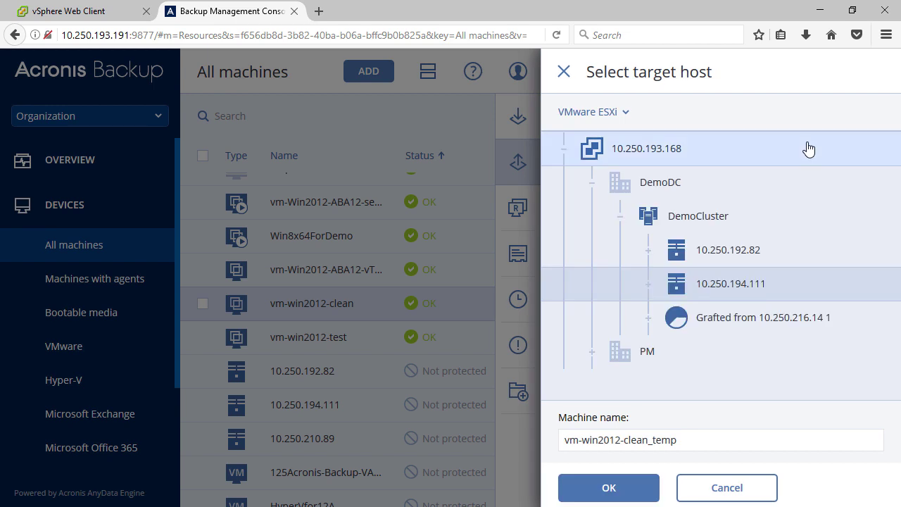
click(728, 213)
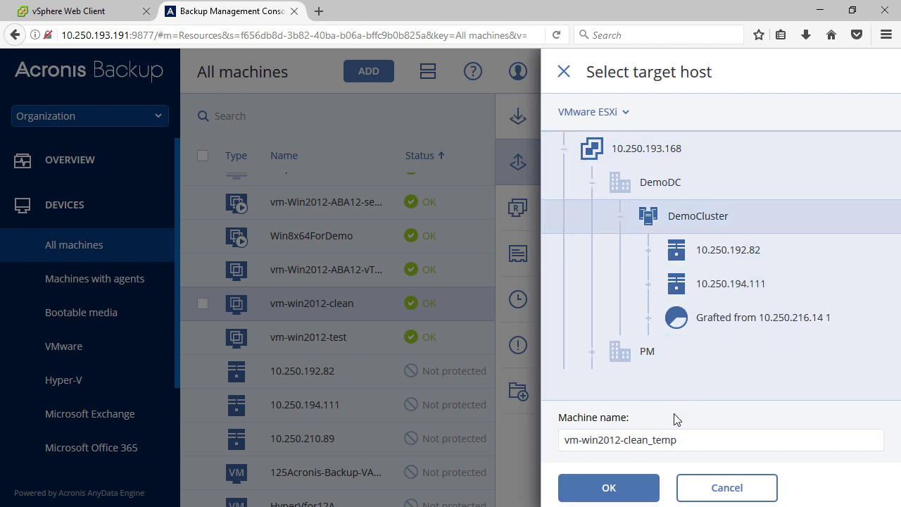
drag(679, 440, 547, 451)
text(VM_Instant_Restore)
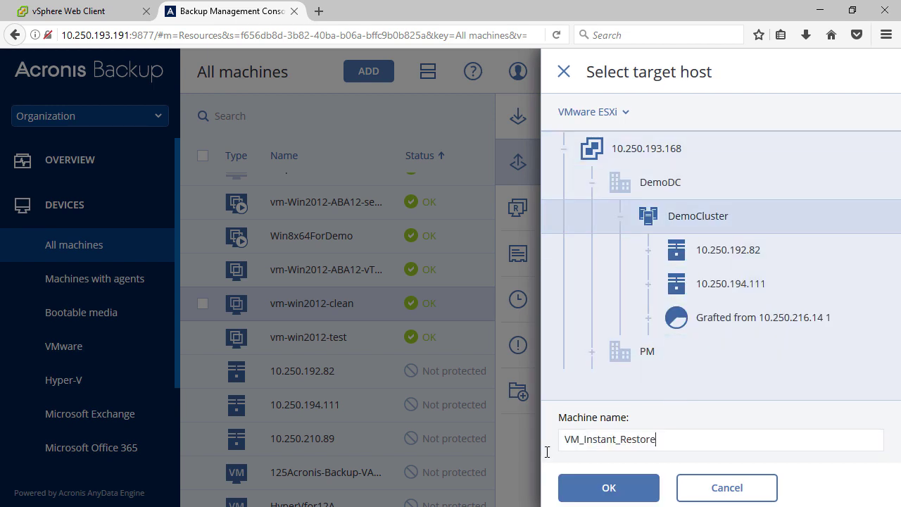
click(596, 487)
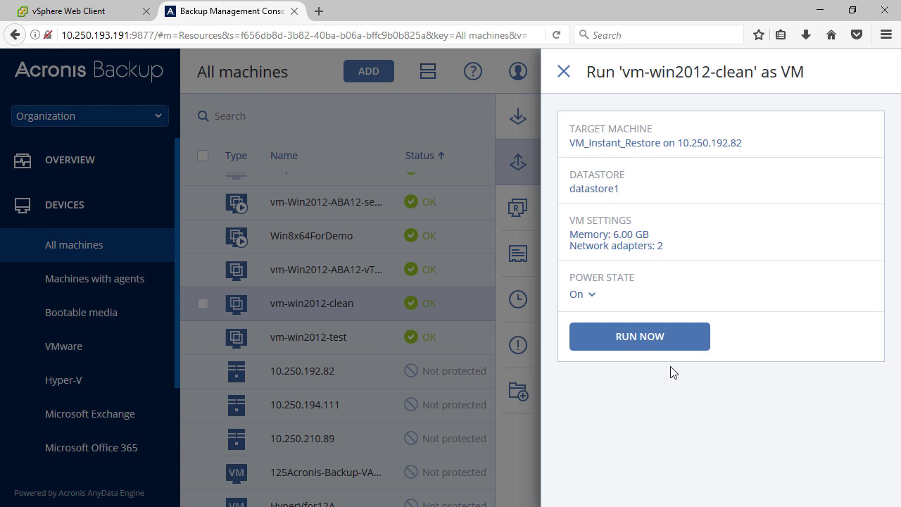
click(675, 347)
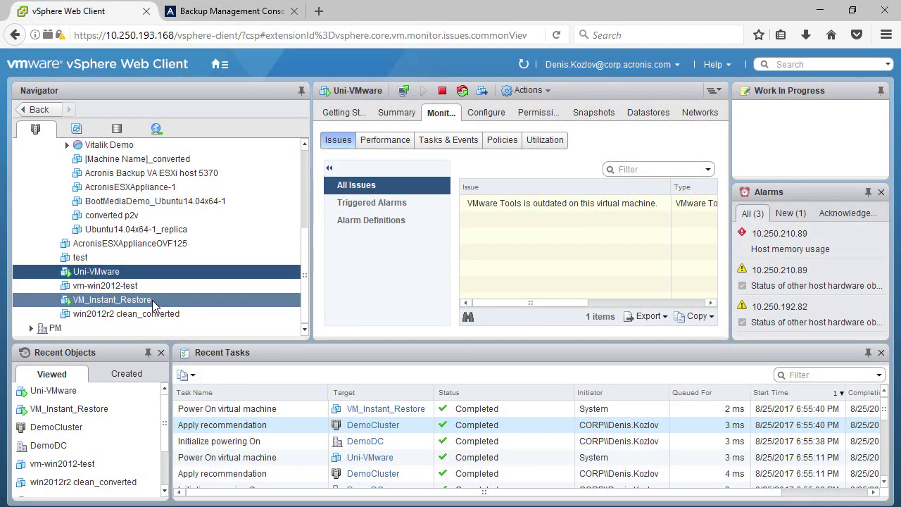
Sign in to VM_Instant_Restore's console and browse drive F: and its CommonShare folder
click(153, 302)
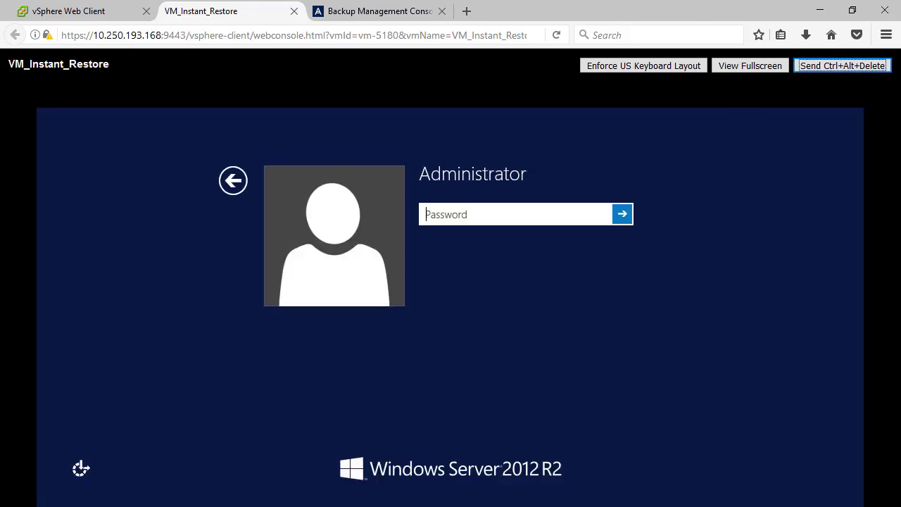
text(*********)
key(Return)
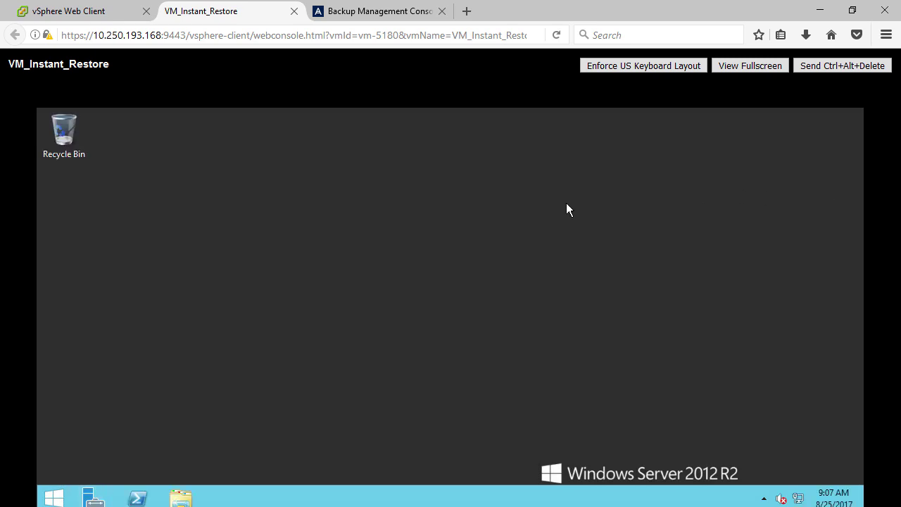
click(185, 498)
double_click(381, 438)
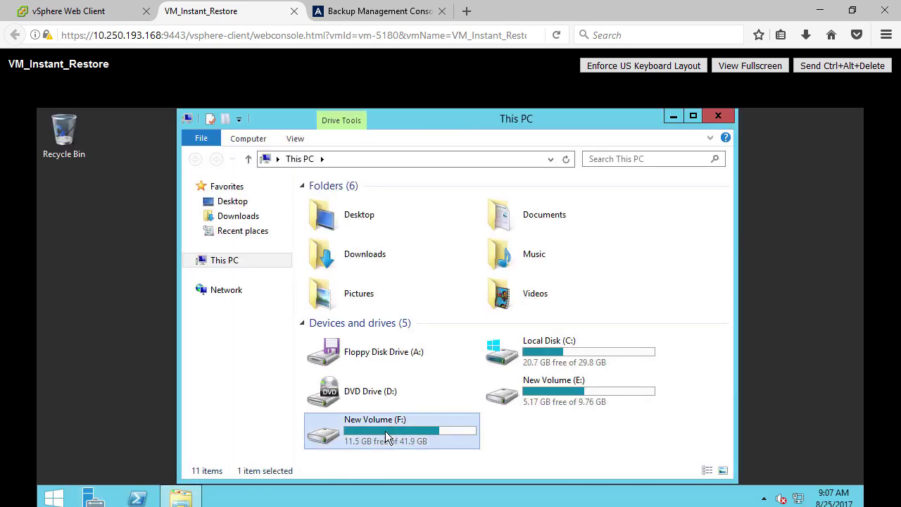
double_click(597, 201)
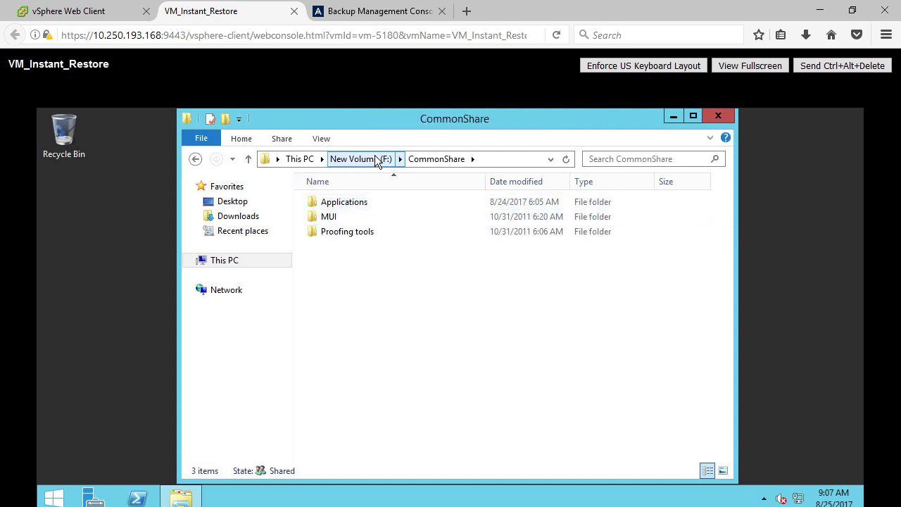
click(380, 159)
Check CommonShare's sharing list and ShareUser's read permission
right_click(411, 203)
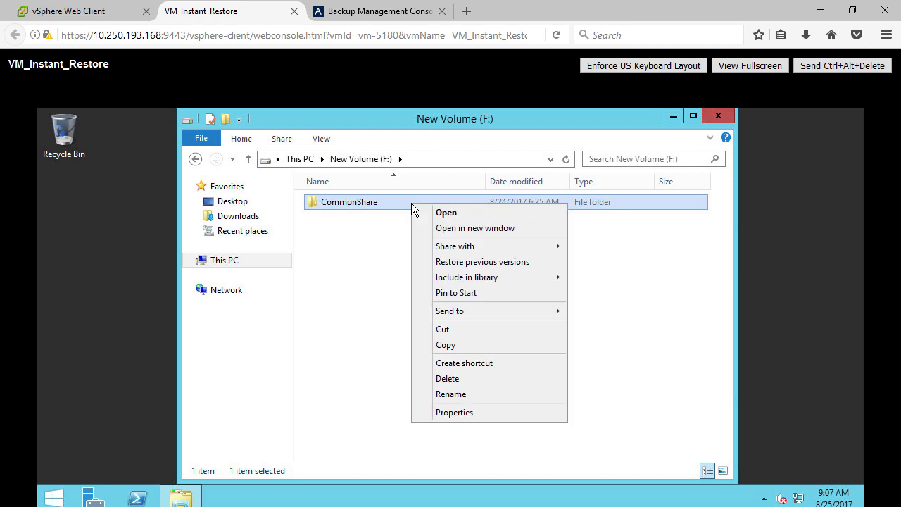
click(483, 414)
click(485, 176)
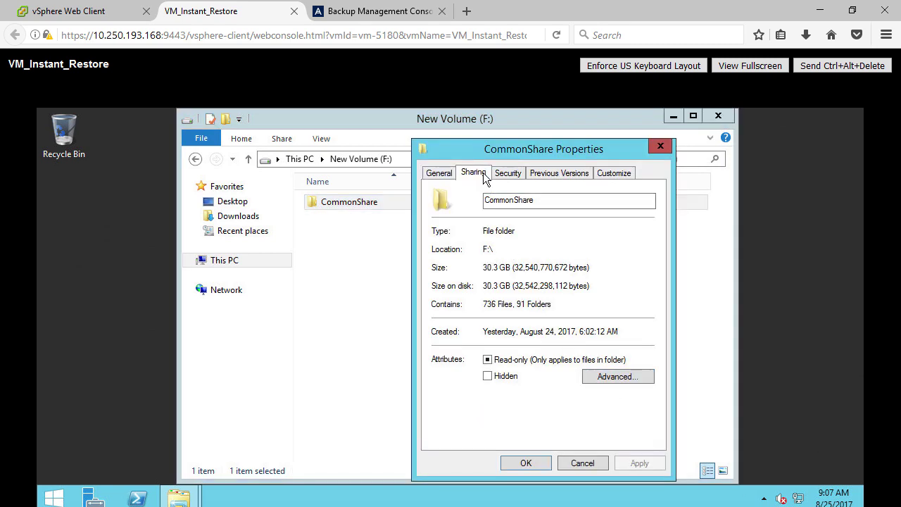
click(480, 268)
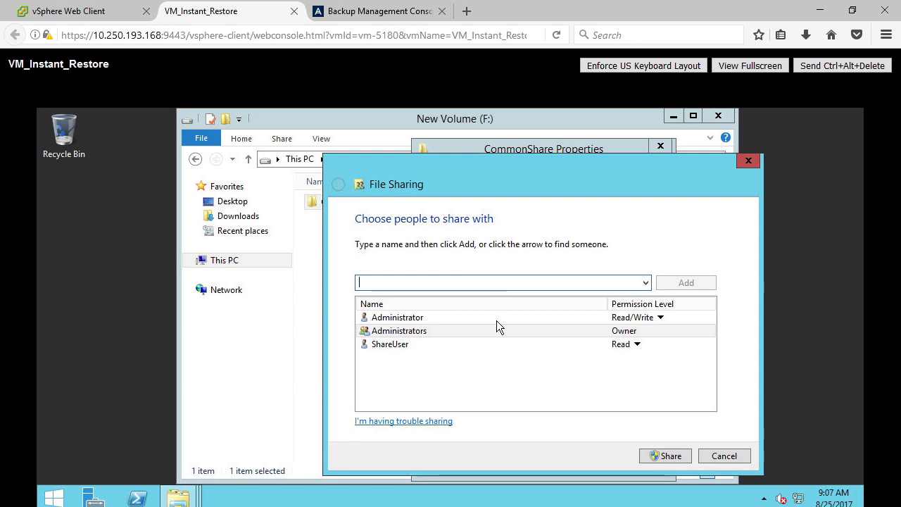
click(497, 343)
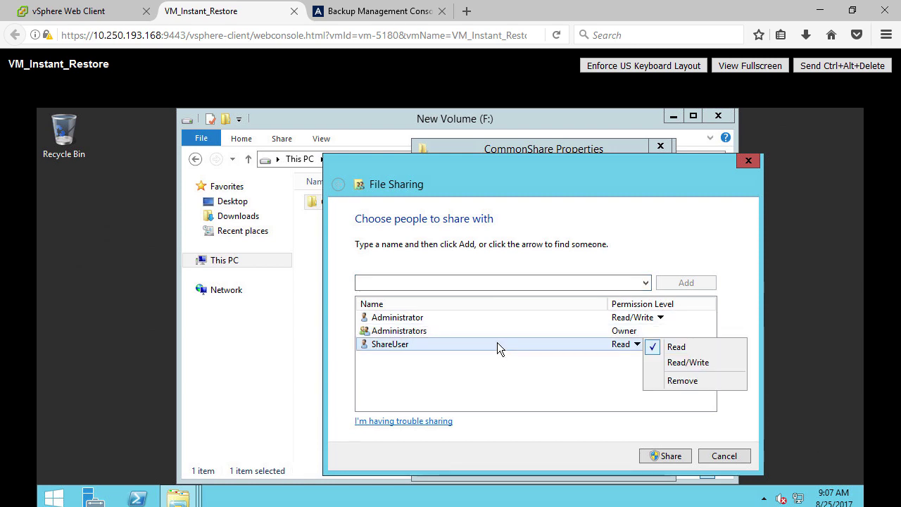